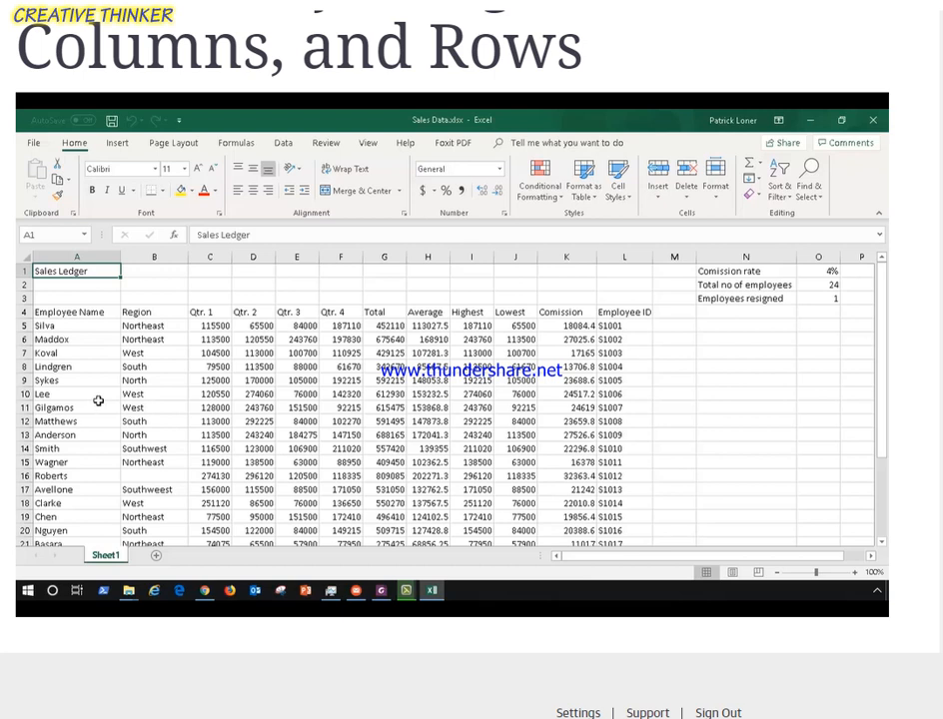
AutoFit column A's width to fit its contents.
{"action": "left_click", "coordinate": [87, 255]}
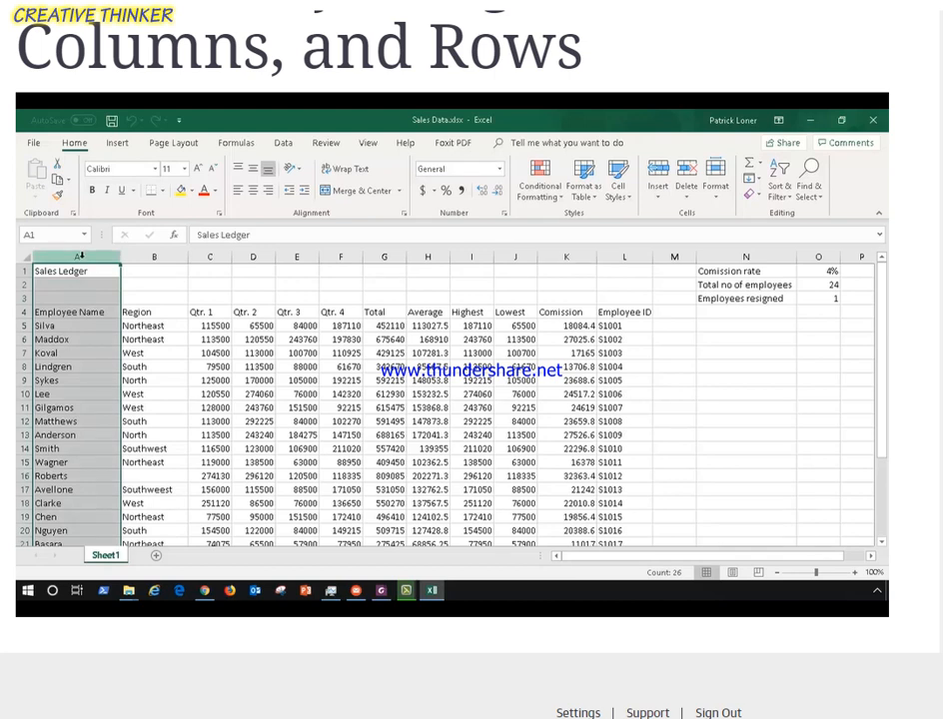
{"action": "left_click", "coordinate": [716, 199]}
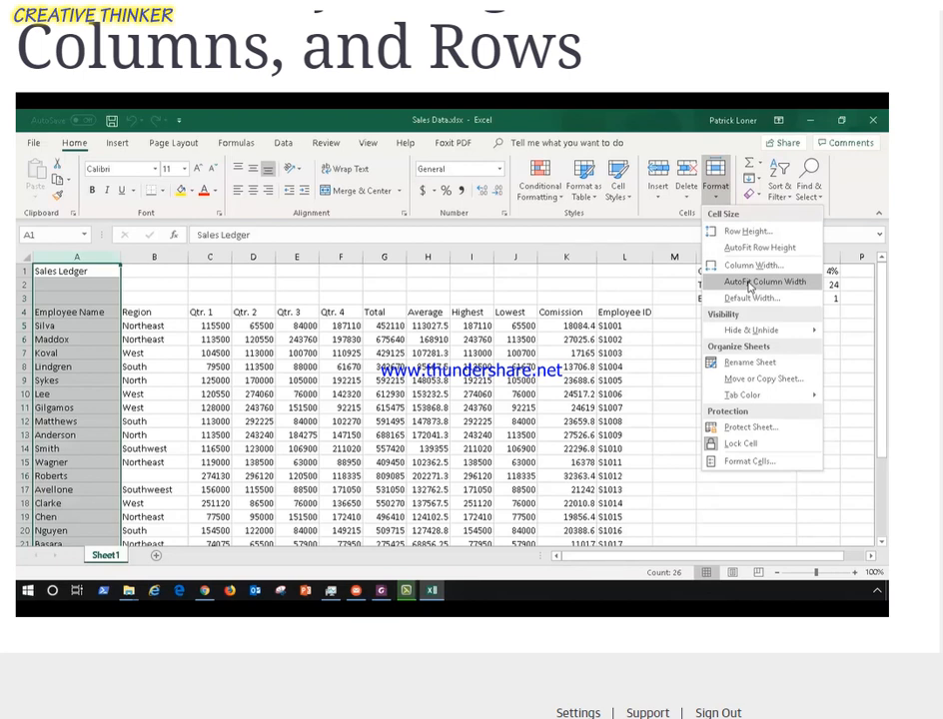
{"action": "left_click", "coordinate": [764, 282]}
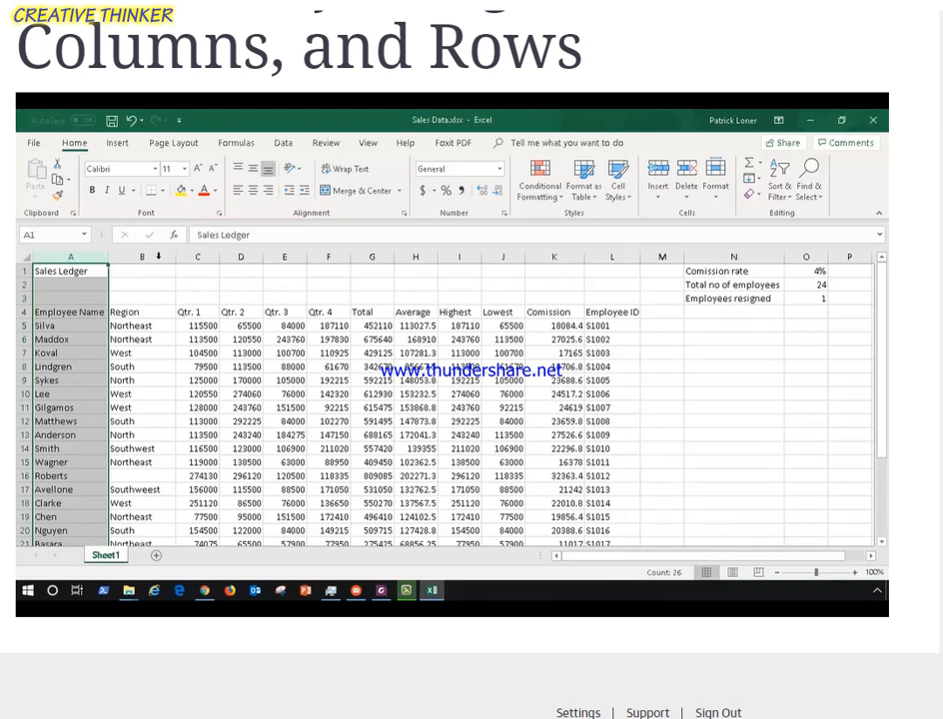
Narrow column B slightly by resizing its border.
{"action": "left_click", "coordinate": [134, 257]}
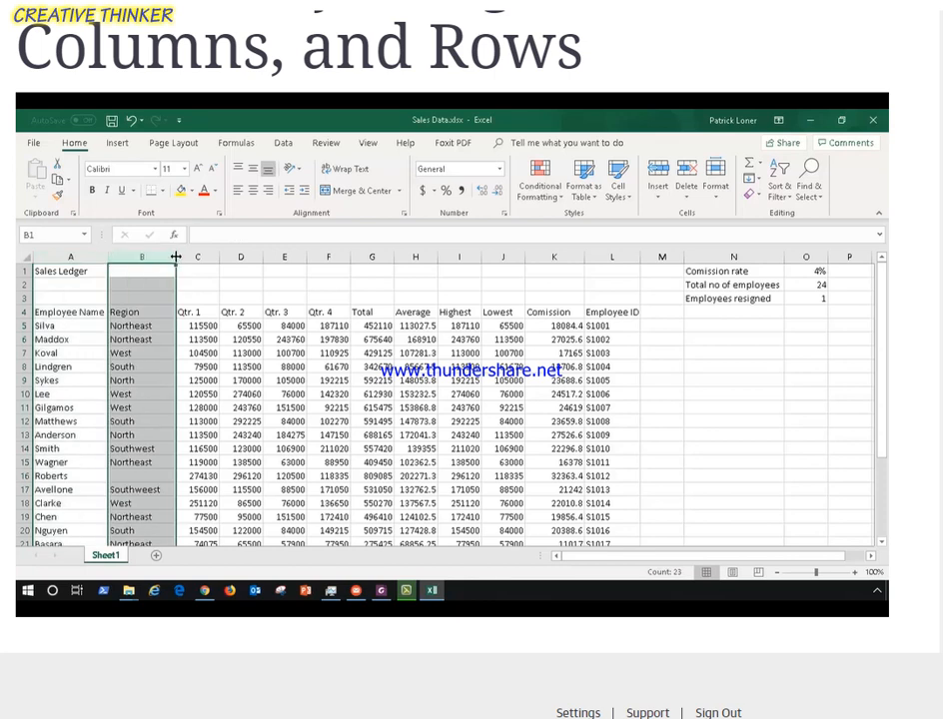
{"action": "left_click_drag", "start_coordinate": [175, 257], "coordinate": [164, 257]}
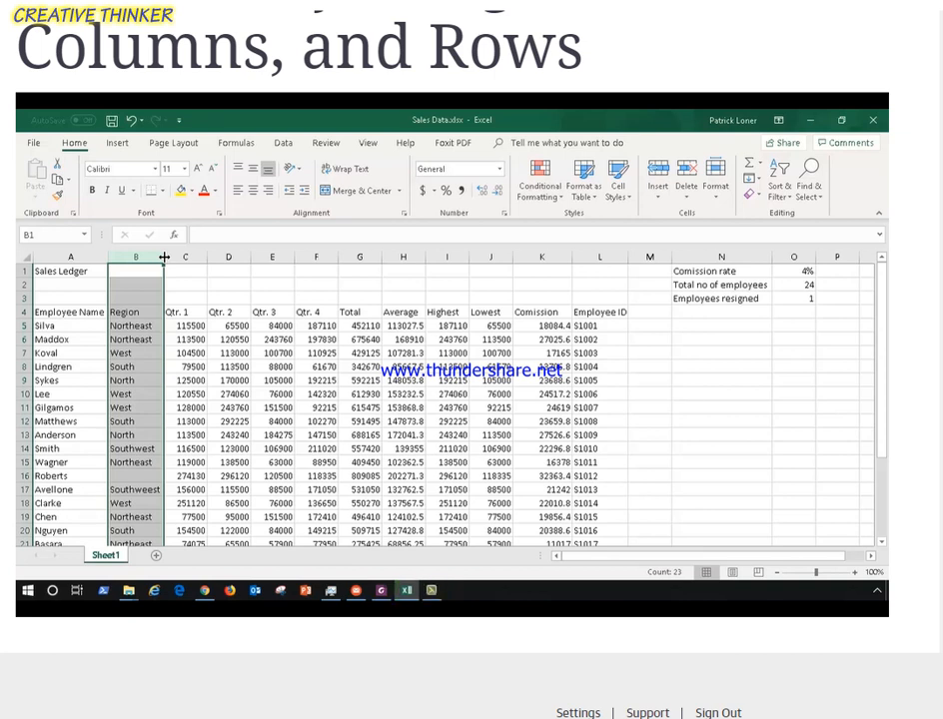
{"action": "left_click", "coordinate": [715, 188]}
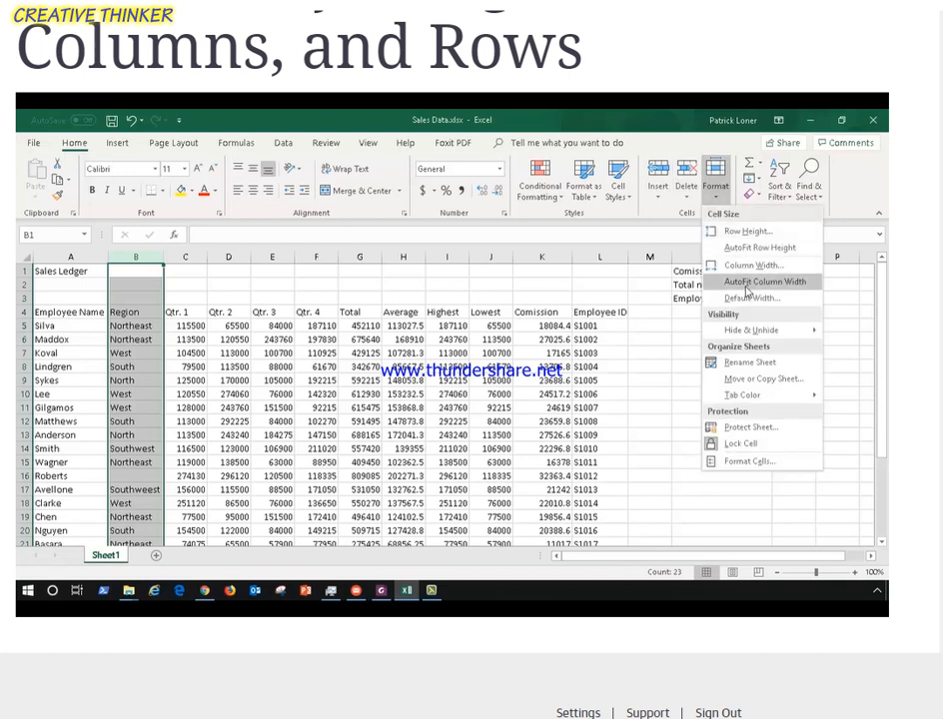
{"action": "left_click", "coordinate": [191, 256]}
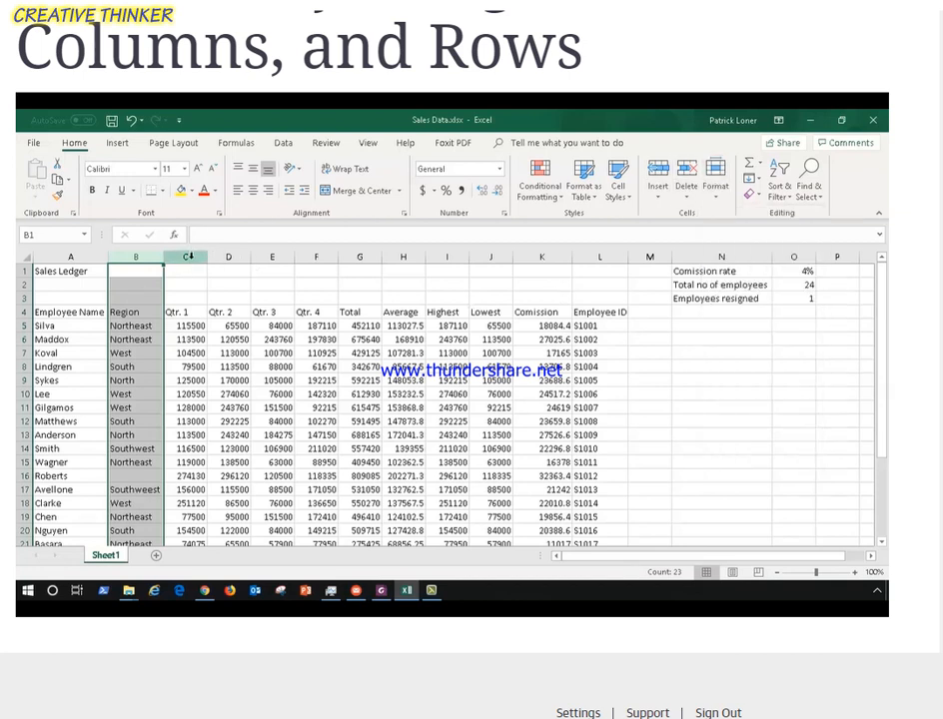
AutoFit column C's width and undo the change.
{"action": "left_click", "coordinate": [188, 257]}
{"action": "double_click", "coordinate": [207, 257]}
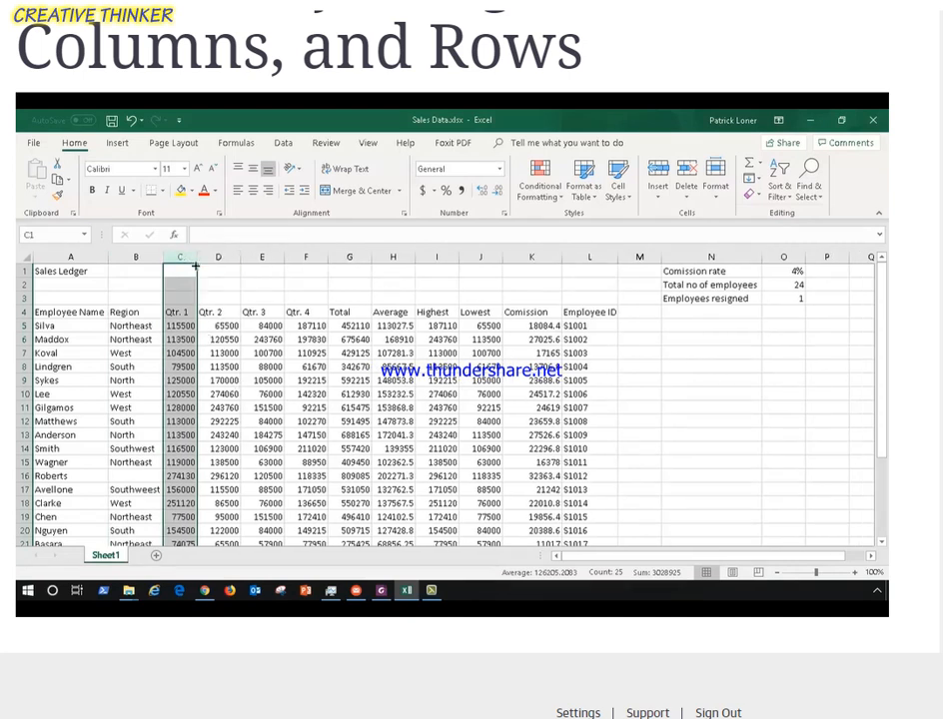
{"action": "left_click", "coordinate": [133, 121]}
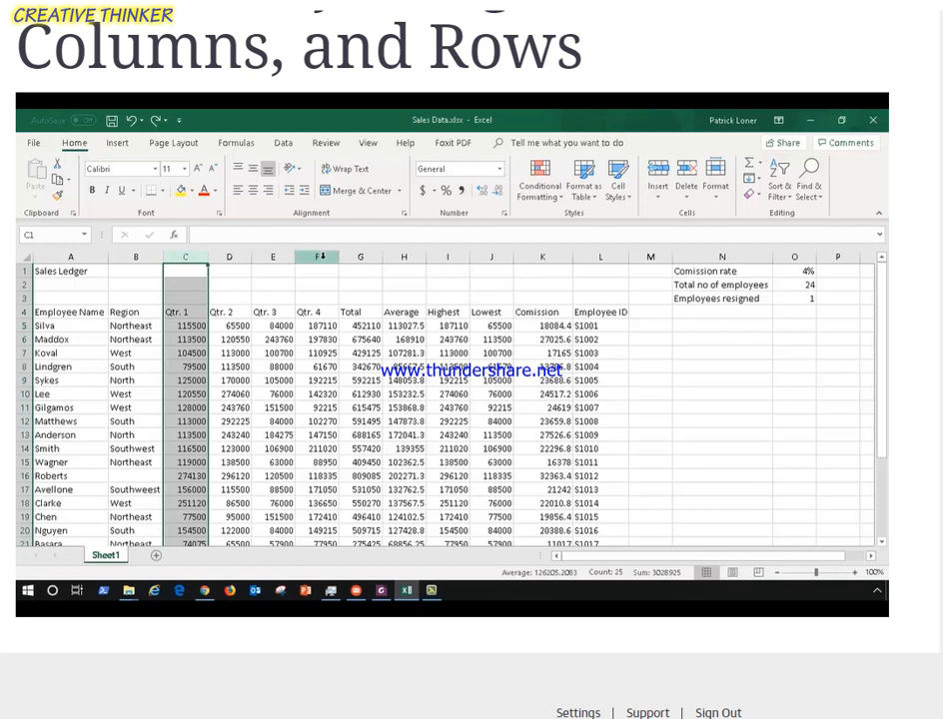
Hide columns C through F holding the Qtr. 1 to Qtr. 4 figures.
{"action": "left_click", "coordinate": [319, 256], "text": "shift"}
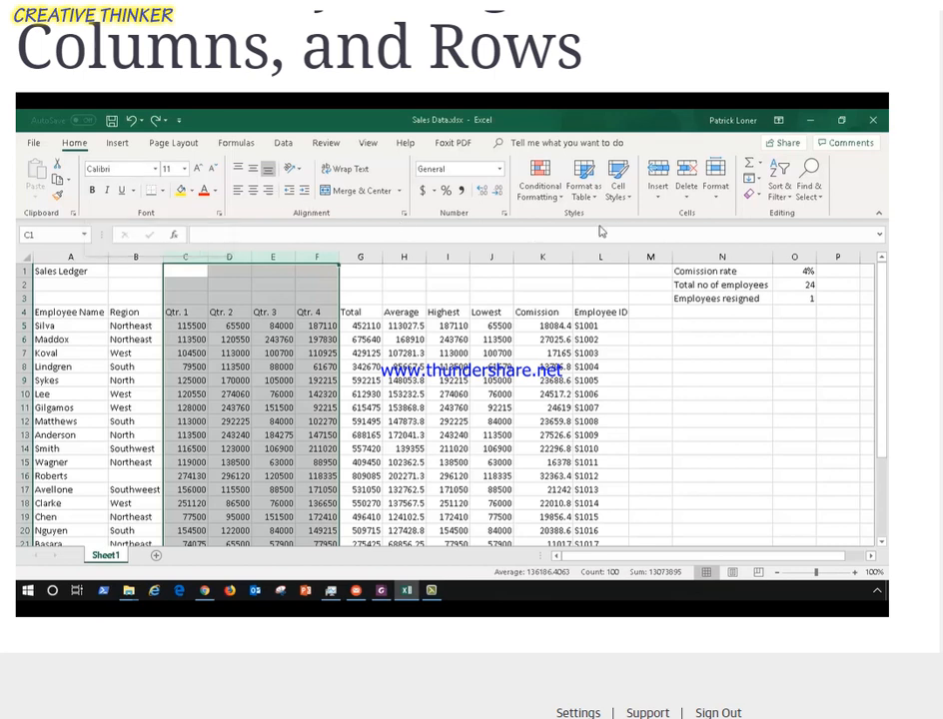
{"action": "left_click", "coordinate": [723, 201]}
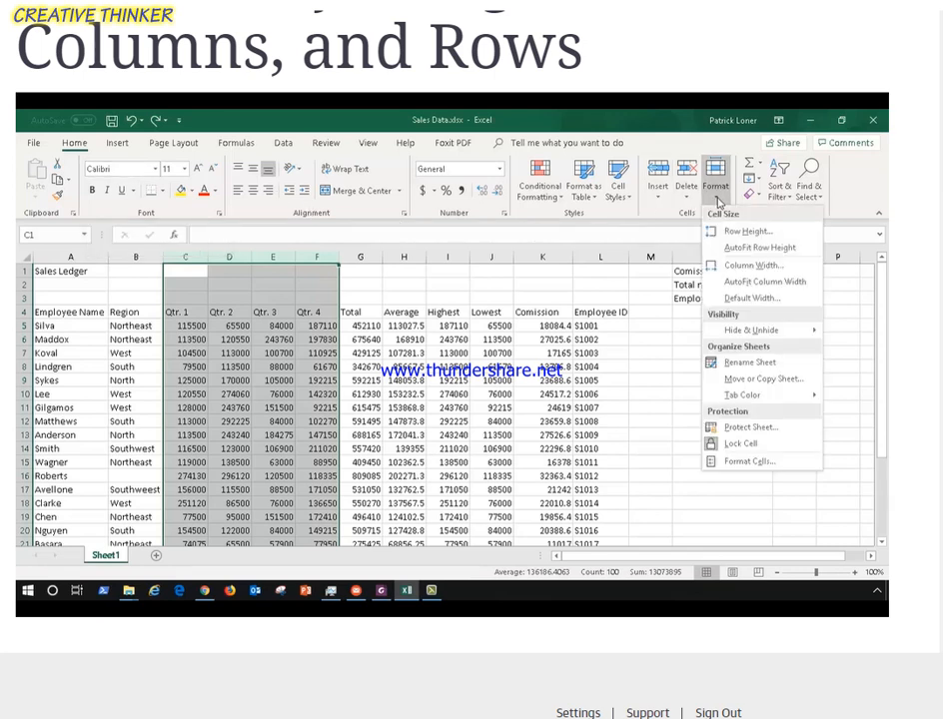
{"action": "mouse_move", "coordinate": [755, 337]}
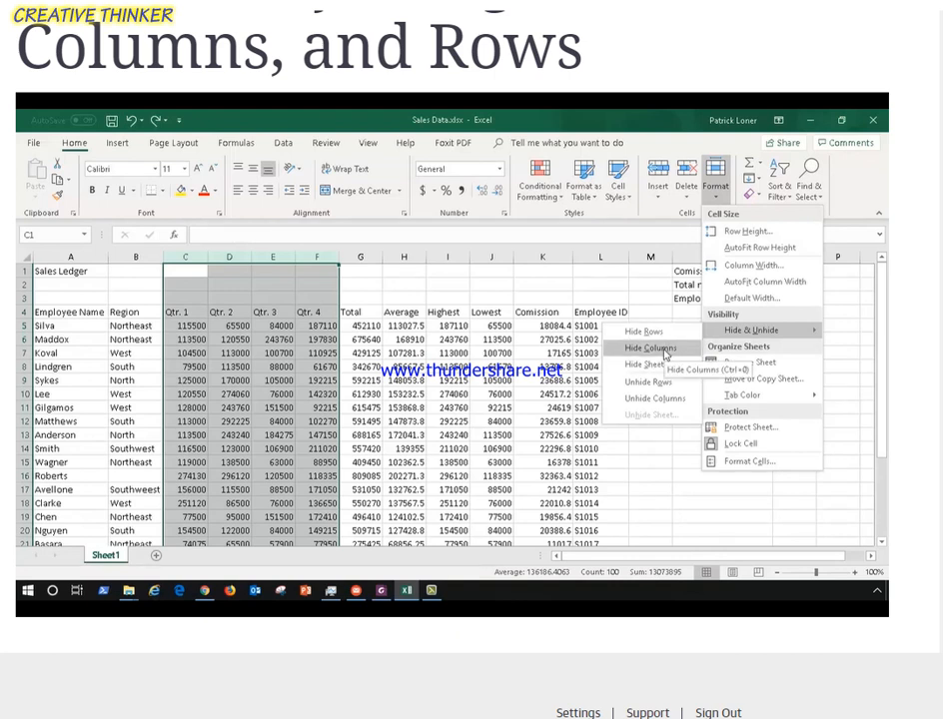
{"action": "left_click", "coordinate": [664, 350]}
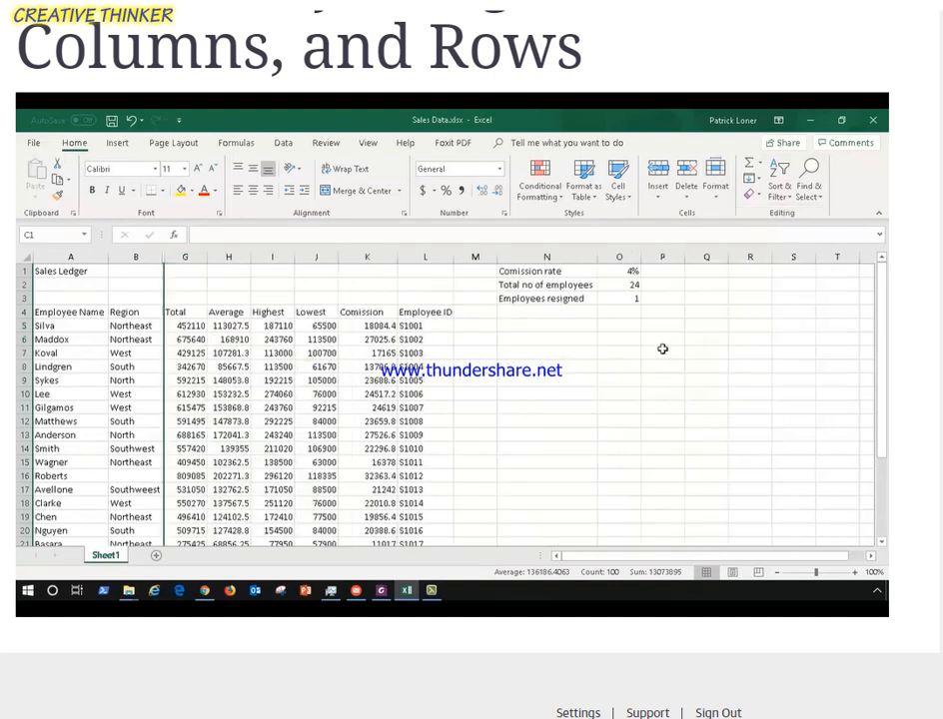
Delete sheet row 14 of the sales ledger.
{"action": "left_click", "coordinate": [213, 283]}
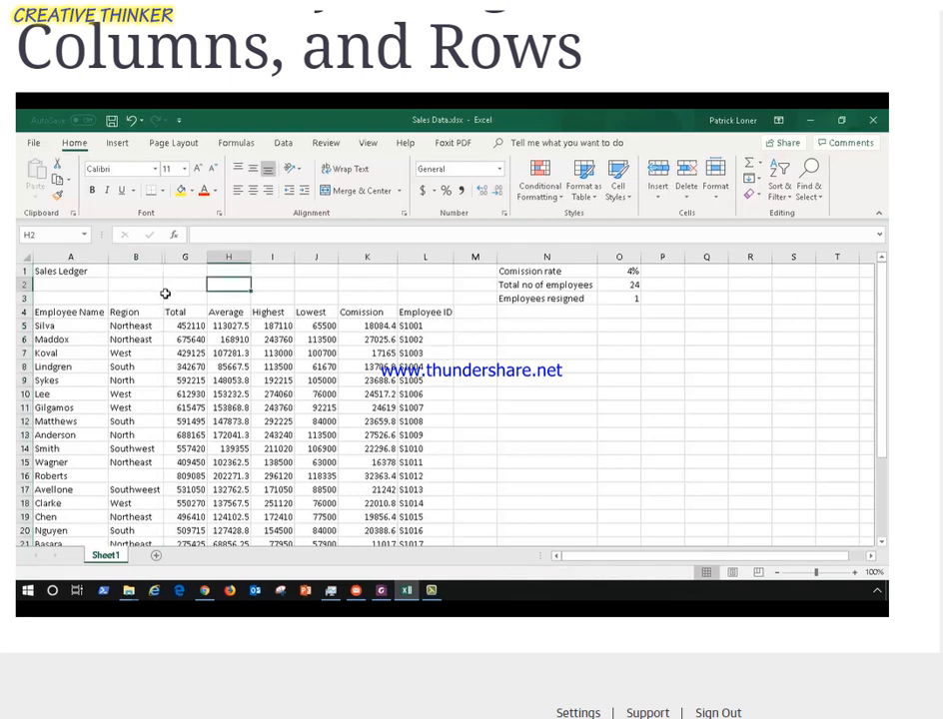
{"action": "left_click", "coordinate": [158, 258]}
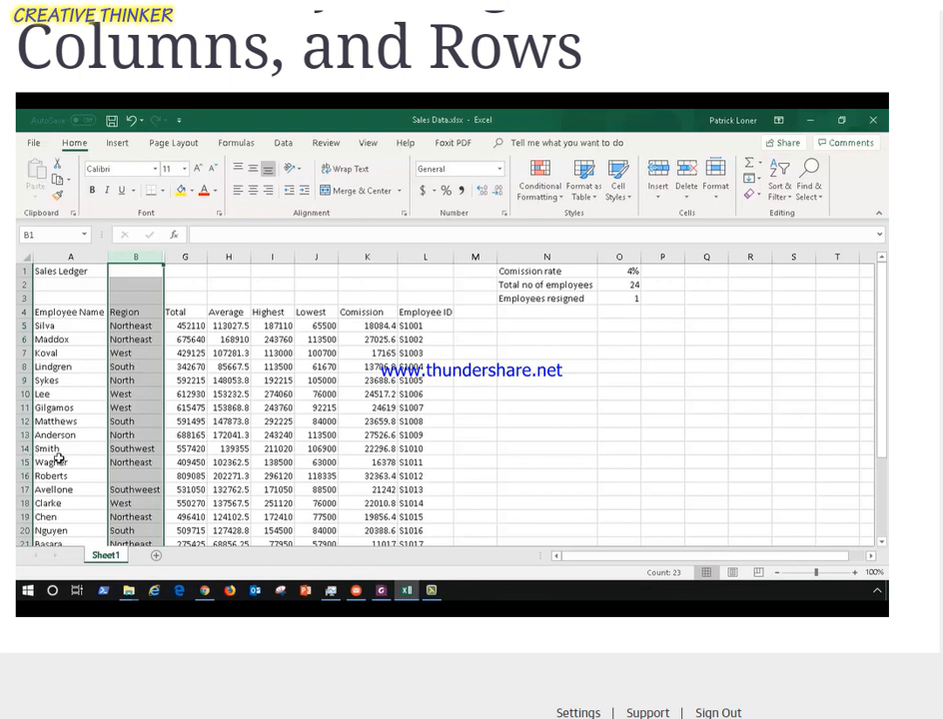
{"action": "left_click", "coordinate": [23, 449]}
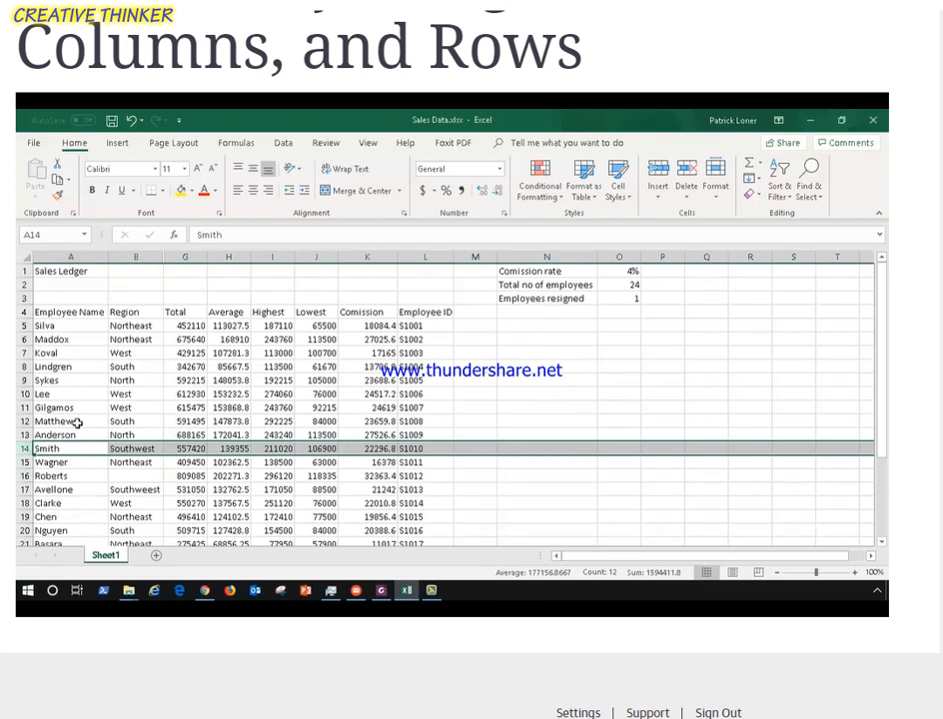
{"action": "left_click", "coordinate": [688, 197]}
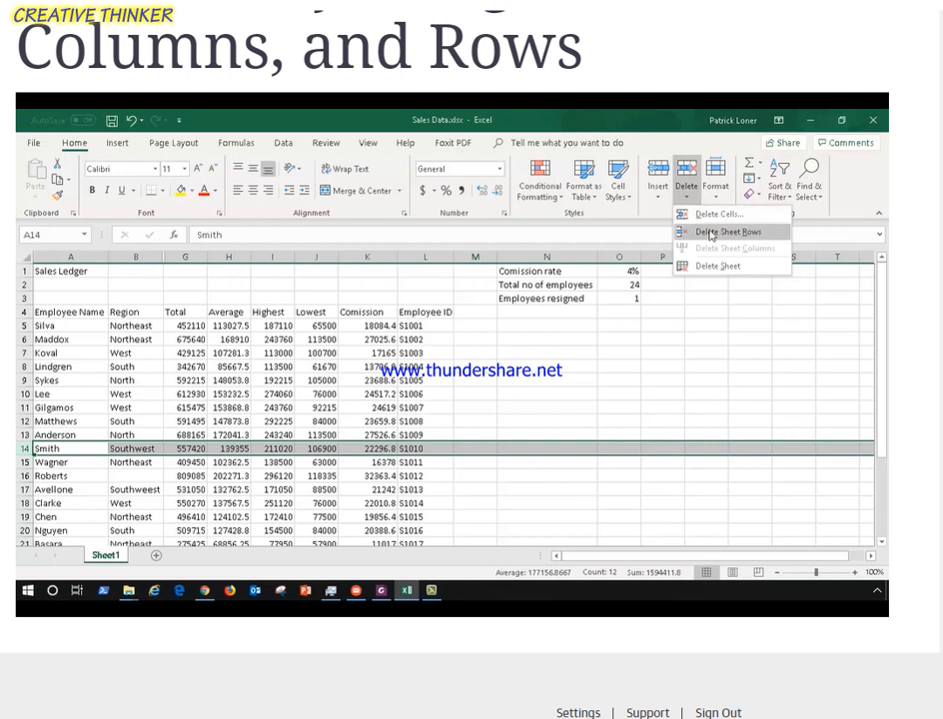
{"action": "left_click", "coordinate": [710, 232]}
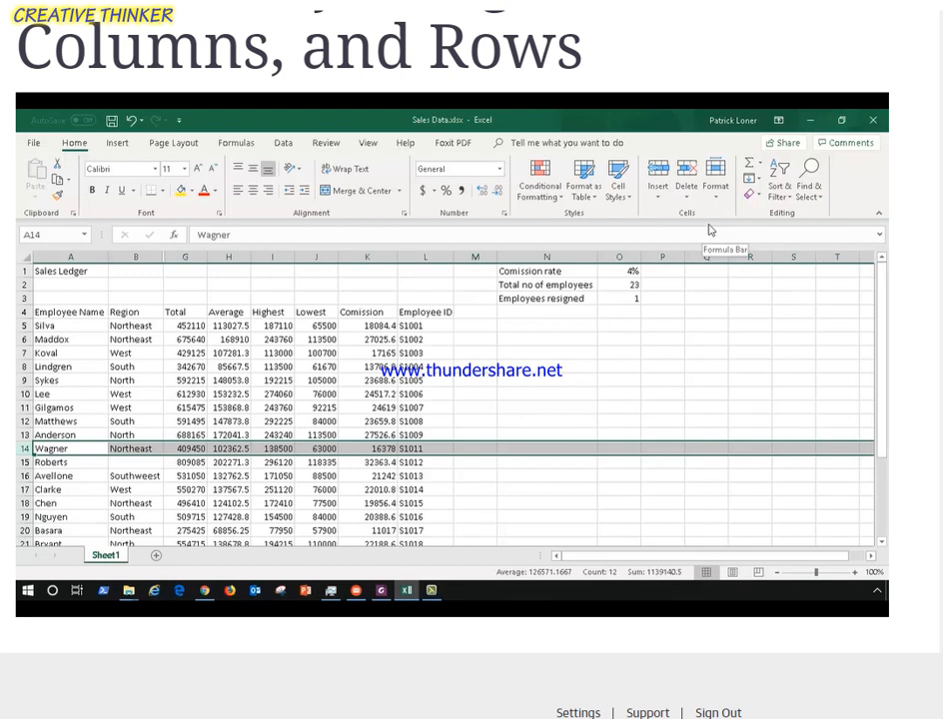
Inspect the Employee ID, Commission and Lowest cells in the new row 14.
{"action": "left_click", "coordinate": [418, 449]}
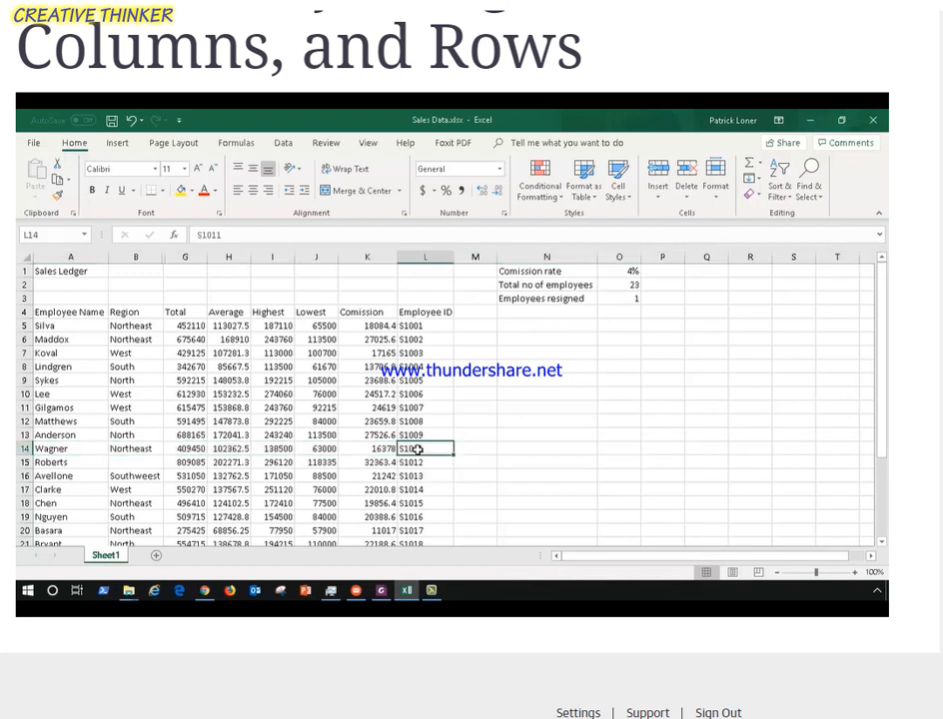
{"action": "left_click", "coordinate": [380, 450]}
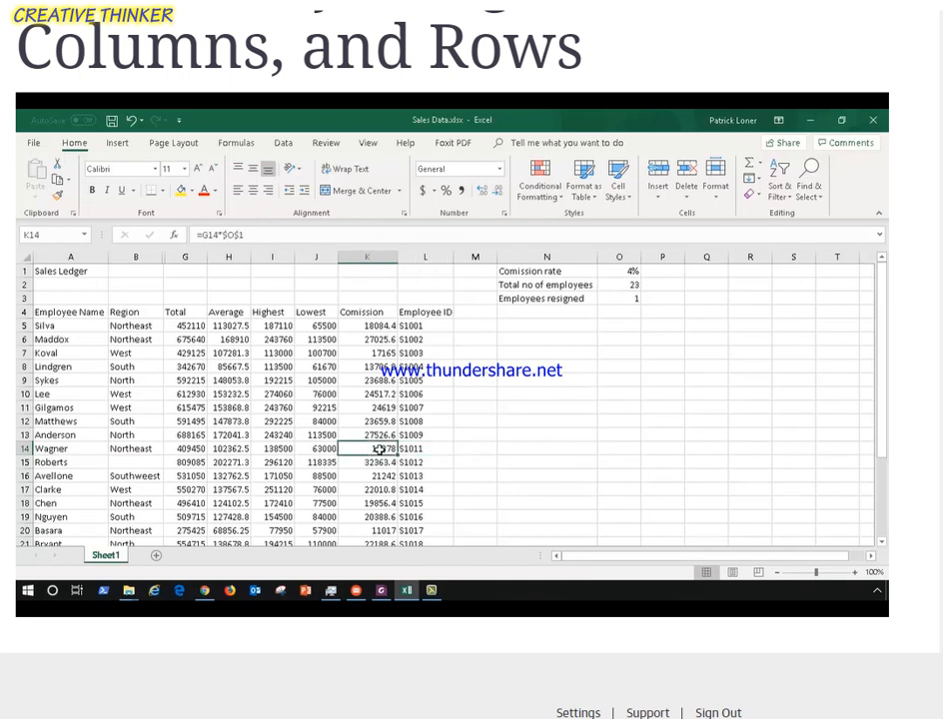
{"action": "left_click", "coordinate": [323, 449]}
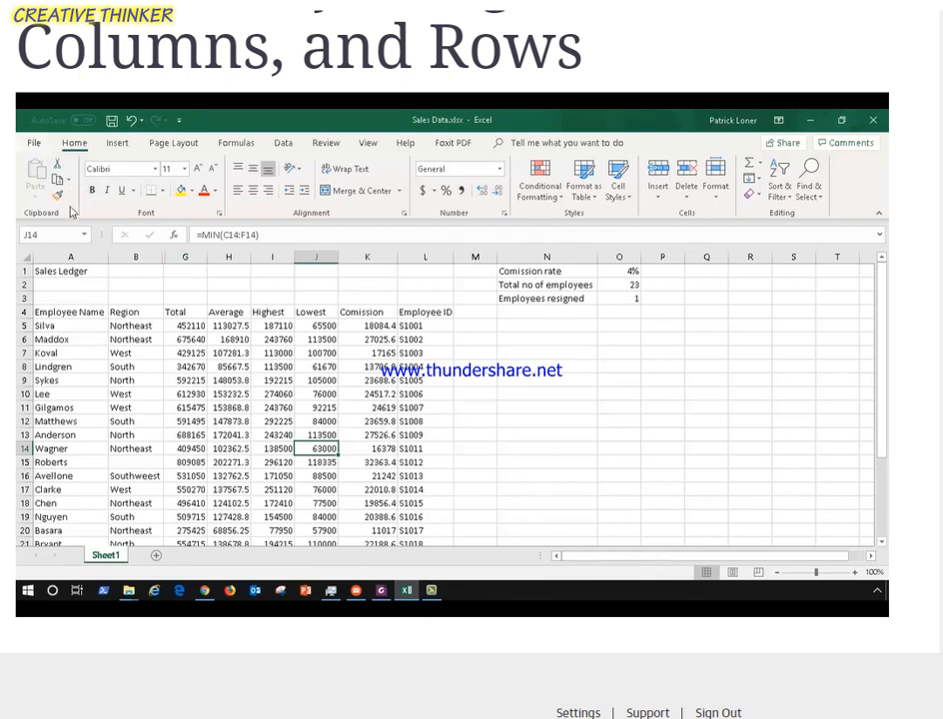
Save the workbook under the name My Sales Data in the current folder.
{"action": "left_click", "coordinate": [38, 147]}
{"action": "left_click", "coordinate": [76, 324]}
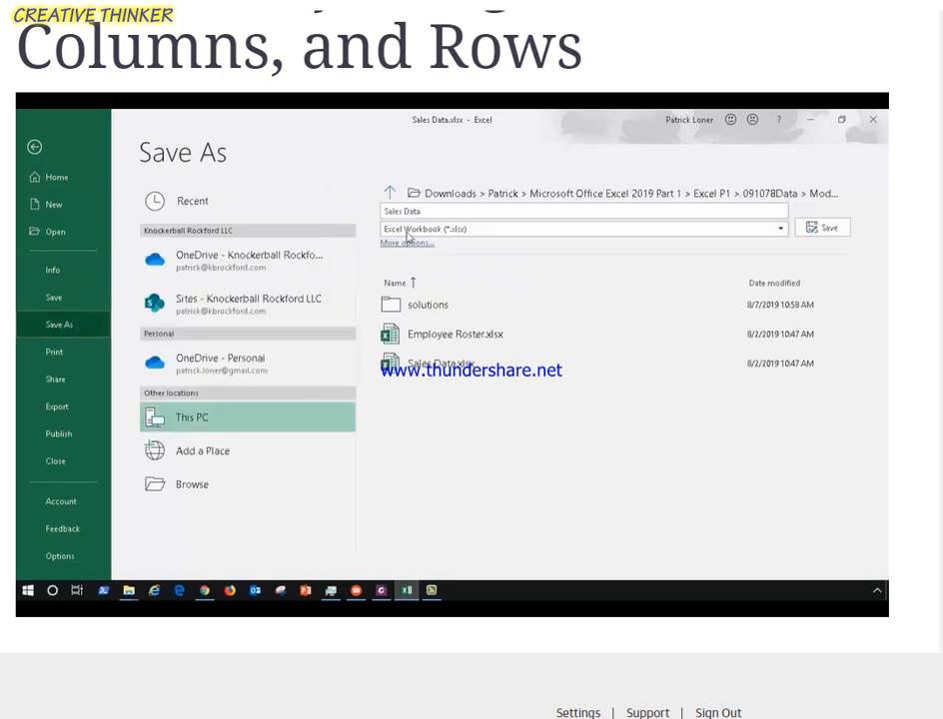
{"action": "left_click", "coordinate": [383, 209]}
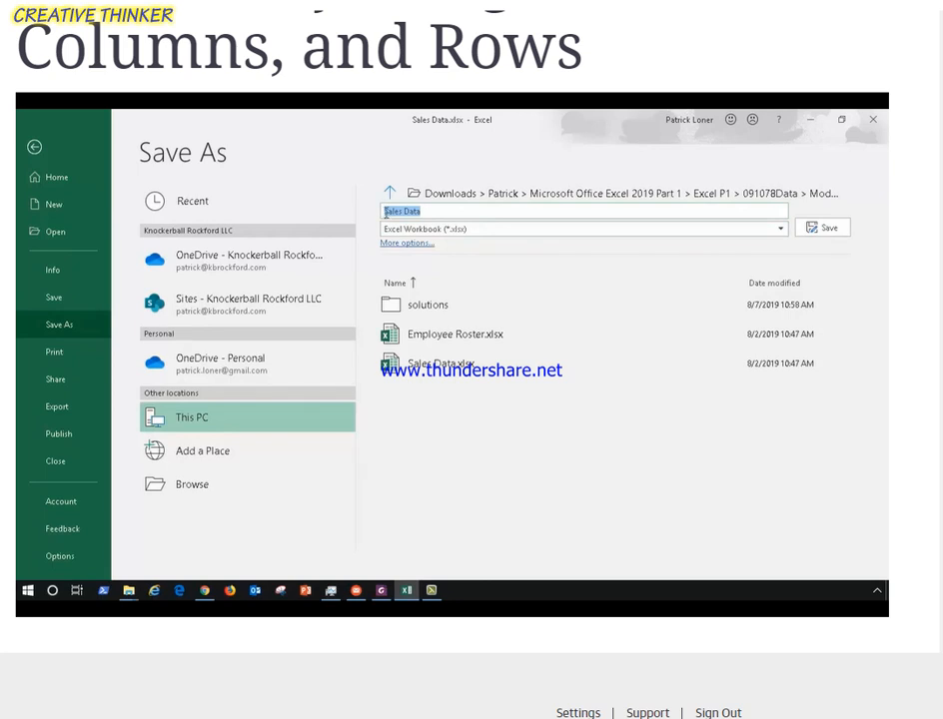
{"action": "left_click", "coordinate": [385, 211]}
{"action": "type", "text": "y"}
{"action": "triple_click", "coordinate": [405, 213]}
{"action": "key", "text": "Return"}
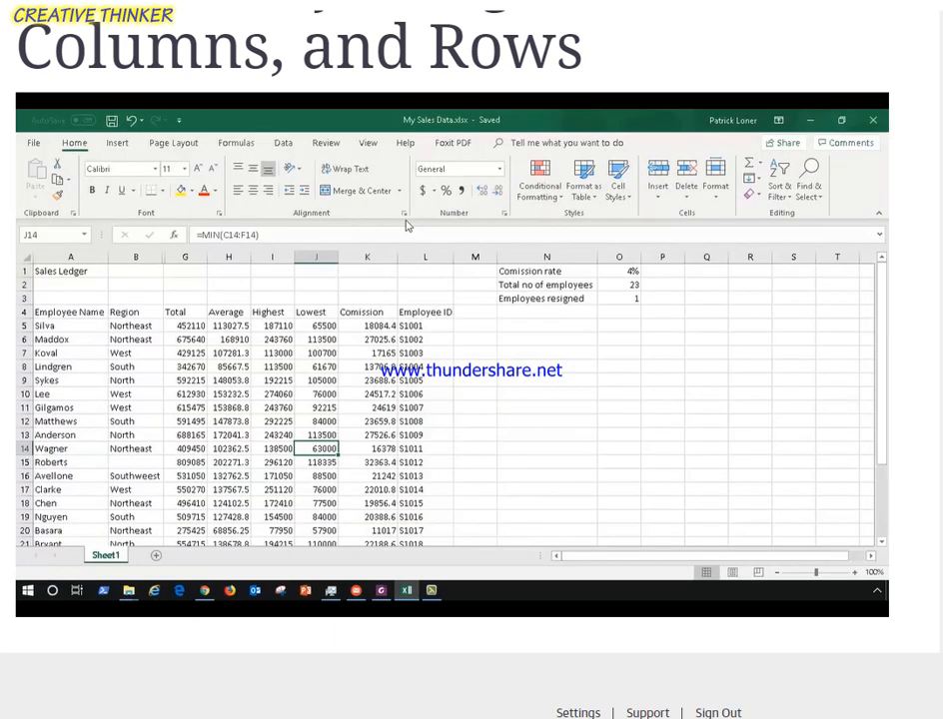
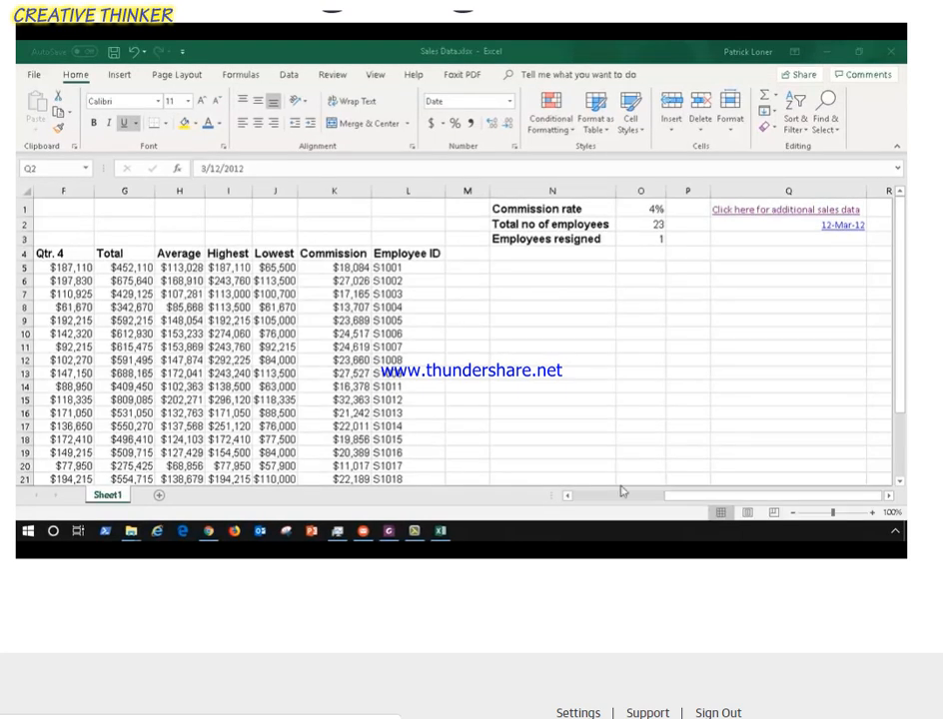
Center-align the Qtr. 1 through Total column headers in C4:G4.
{"action": "left_click", "coordinate": [588, 497]}
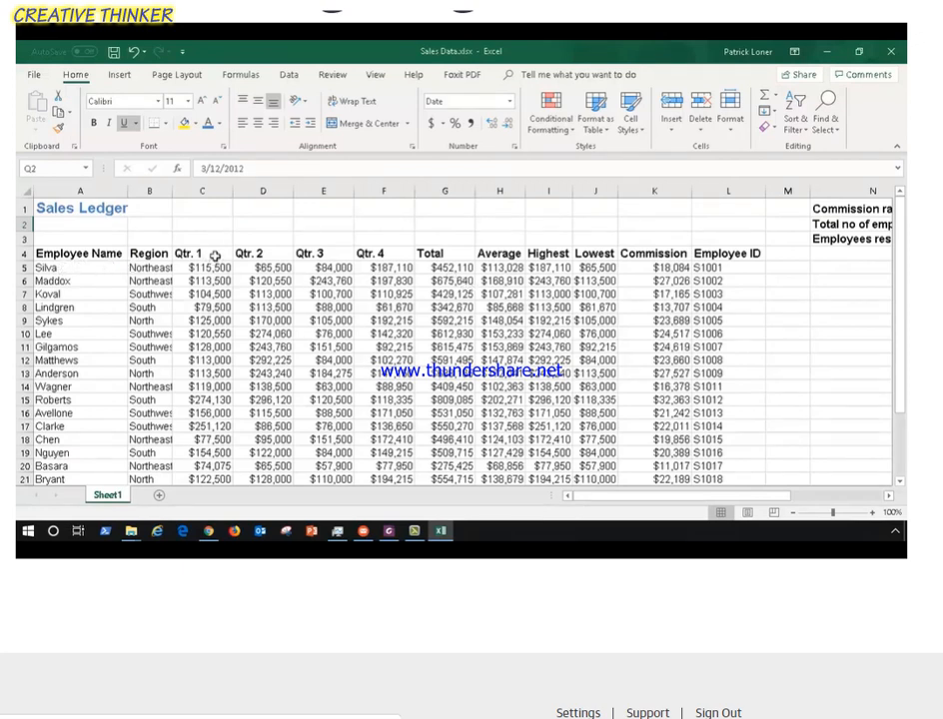
{"action": "left_click_drag", "start_coordinate": [181, 253], "coordinate": [447, 252]}
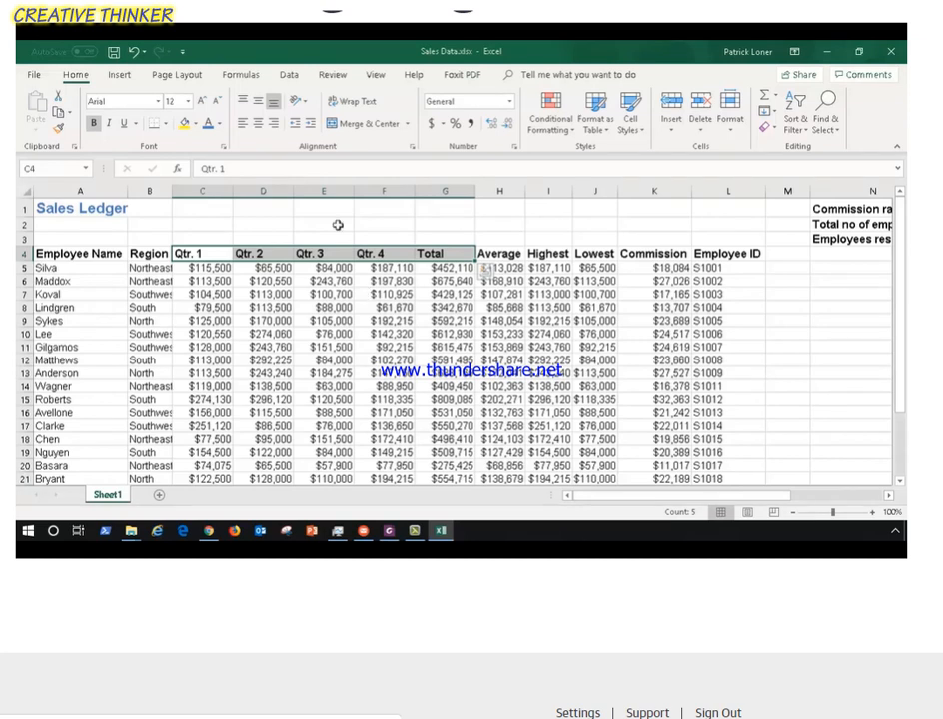
{"action": "left_click", "coordinate": [273, 124]}
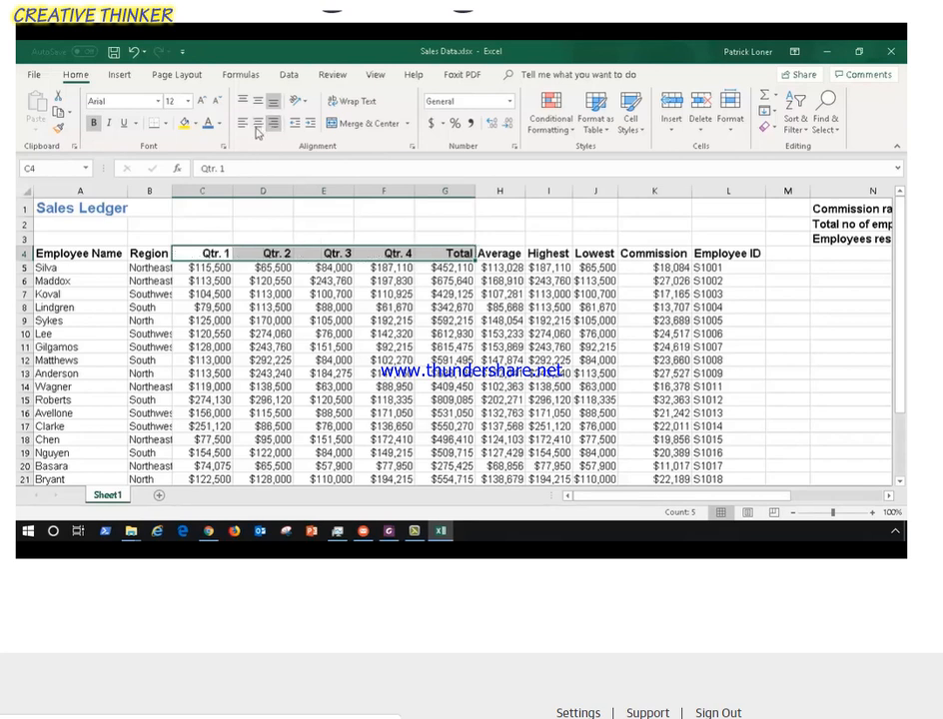
{"action": "left_click", "coordinate": [244, 126]}
{"action": "left_click", "coordinate": [259, 127]}
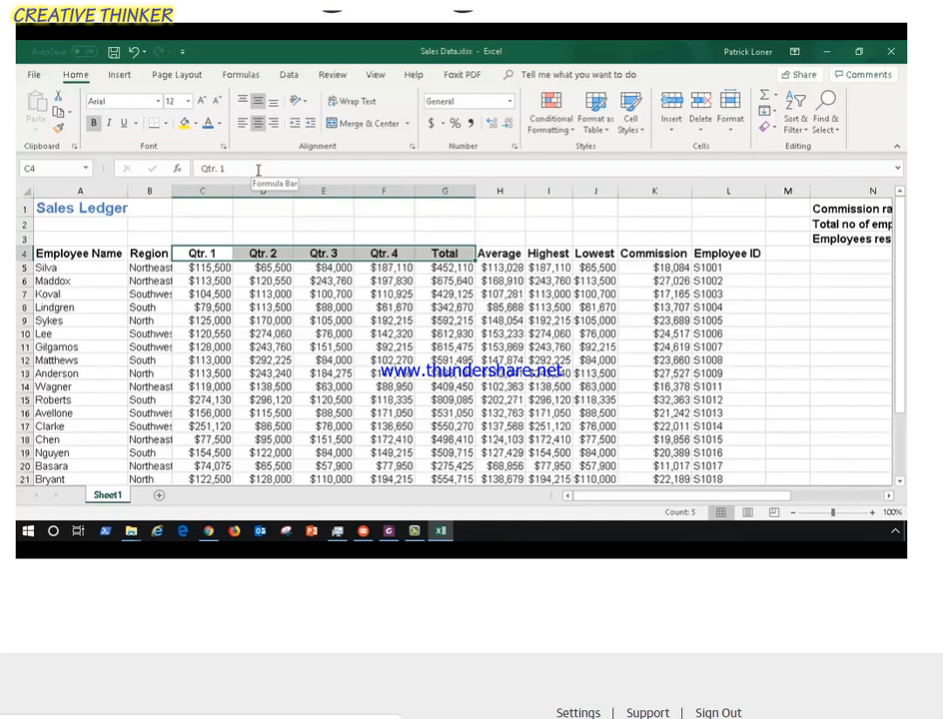
Merge and center the Sales Ledger title across A1:L3 and align it to the middle vertically.
{"action": "left_click", "coordinate": [64, 210]}
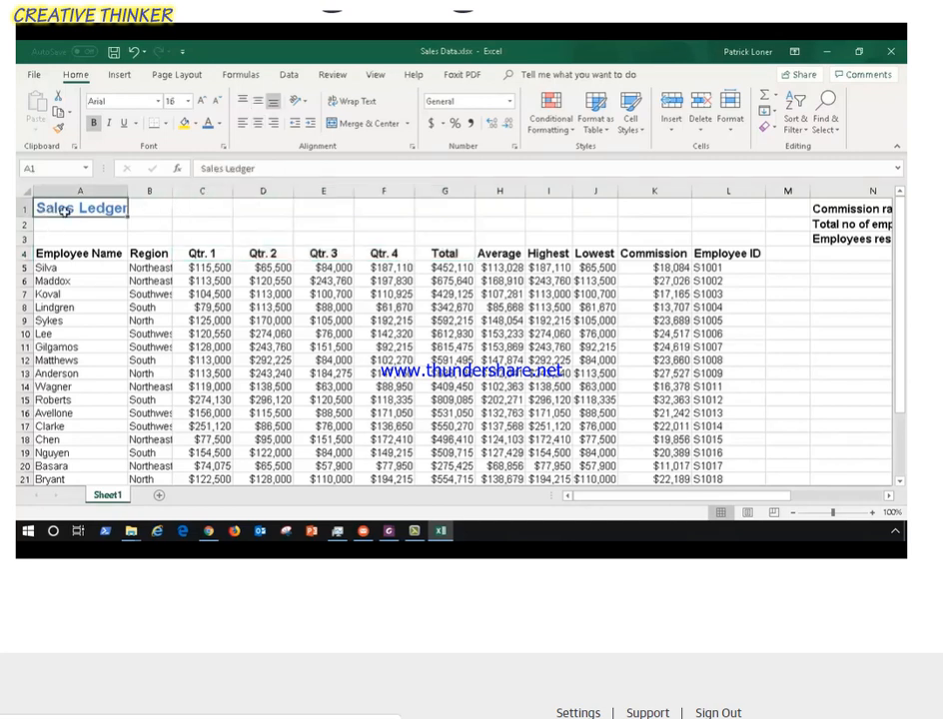
{"action": "left_click_drag", "start_coordinate": [105, 209], "coordinate": [719, 234]}
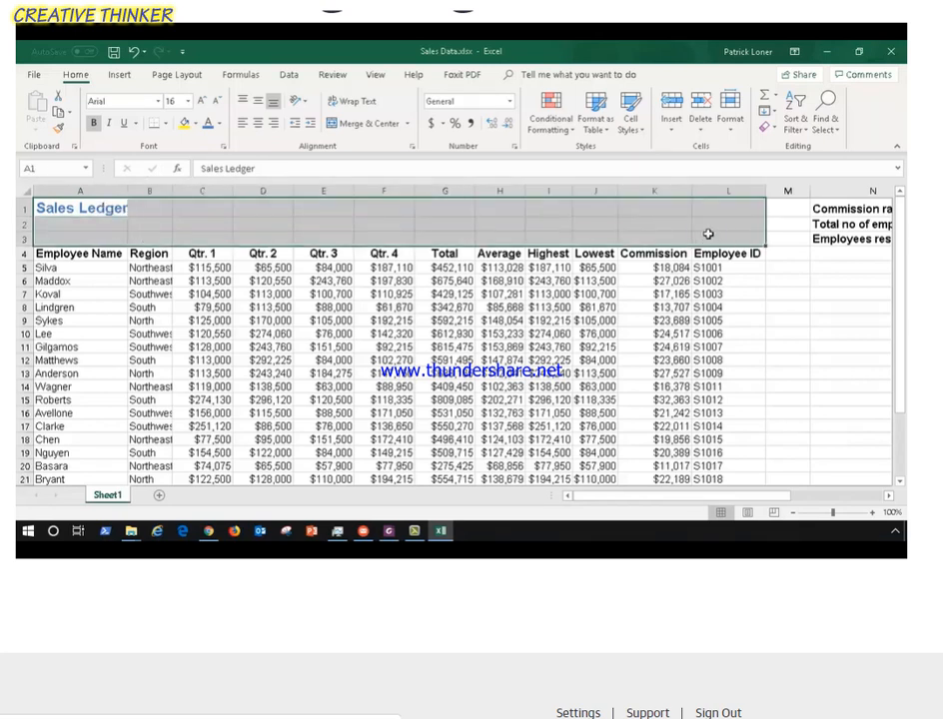
{"action": "left_click", "coordinate": [384, 126]}
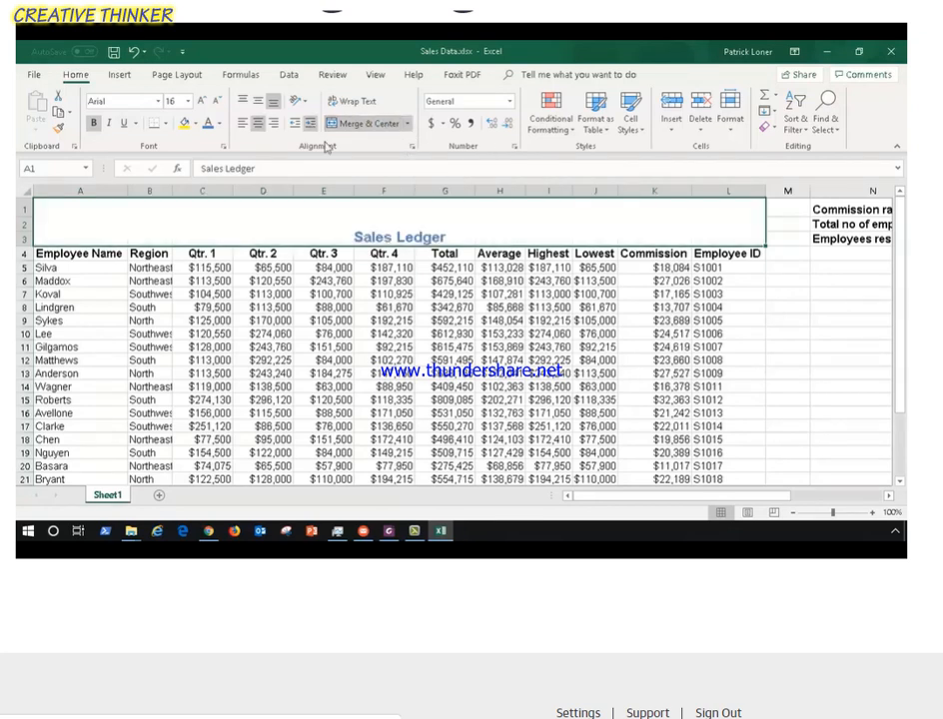
{"action": "left_click", "coordinate": [258, 102]}
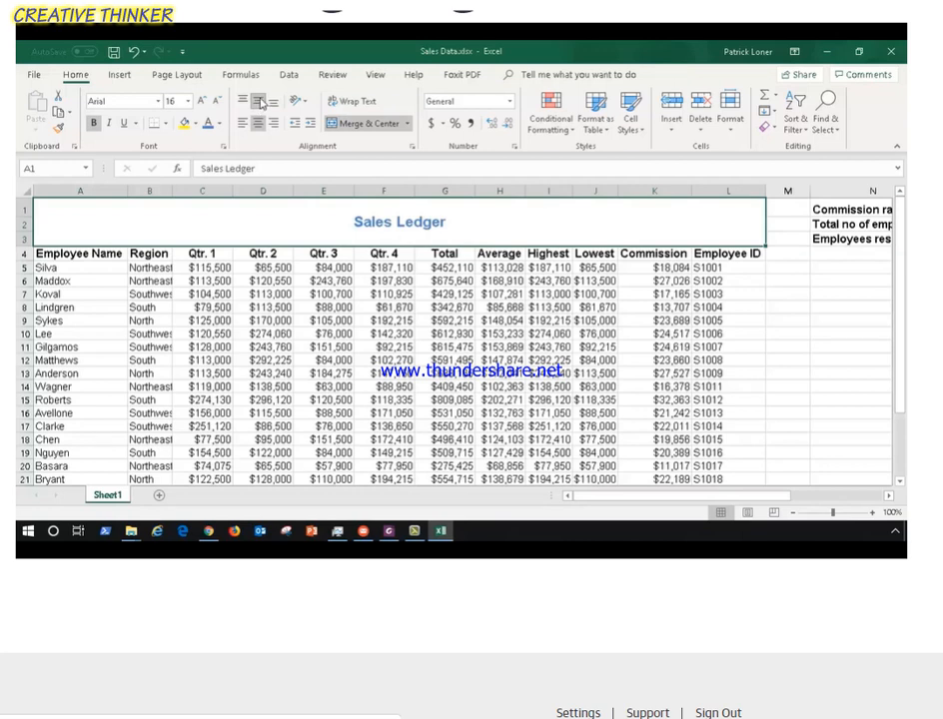
Fill the merged Sales Ledger title cell with orange.
{"action": "left_click", "coordinate": [195, 123]}
{"action": "left_click", "coordinate": [208, 232]}
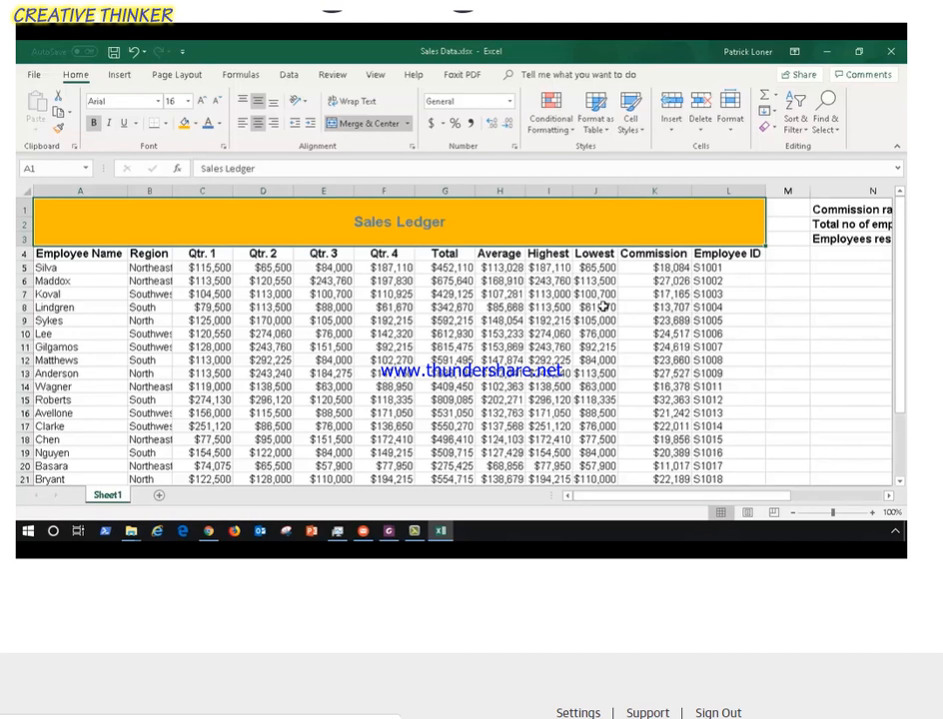
Narrow column N holding the Commission rate, Total no of employees and Employees resigned labels.
{"action": "left_click", "coordinate": [856, 208]}
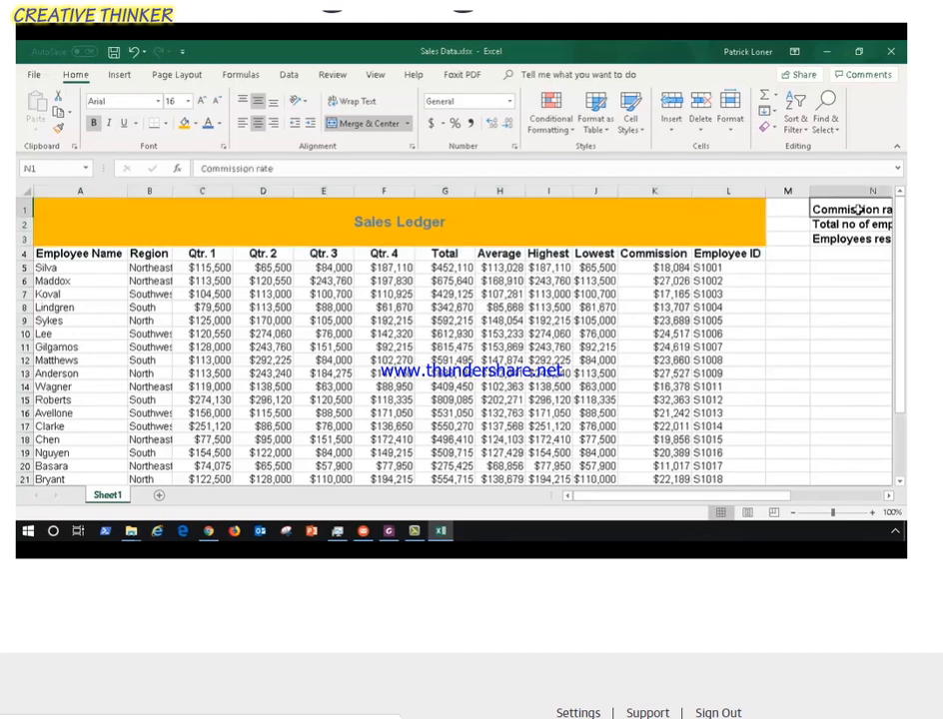
{"action": "left_click_drag", "start_coordinate": [754, 494], "coordinate": [810, 494]}
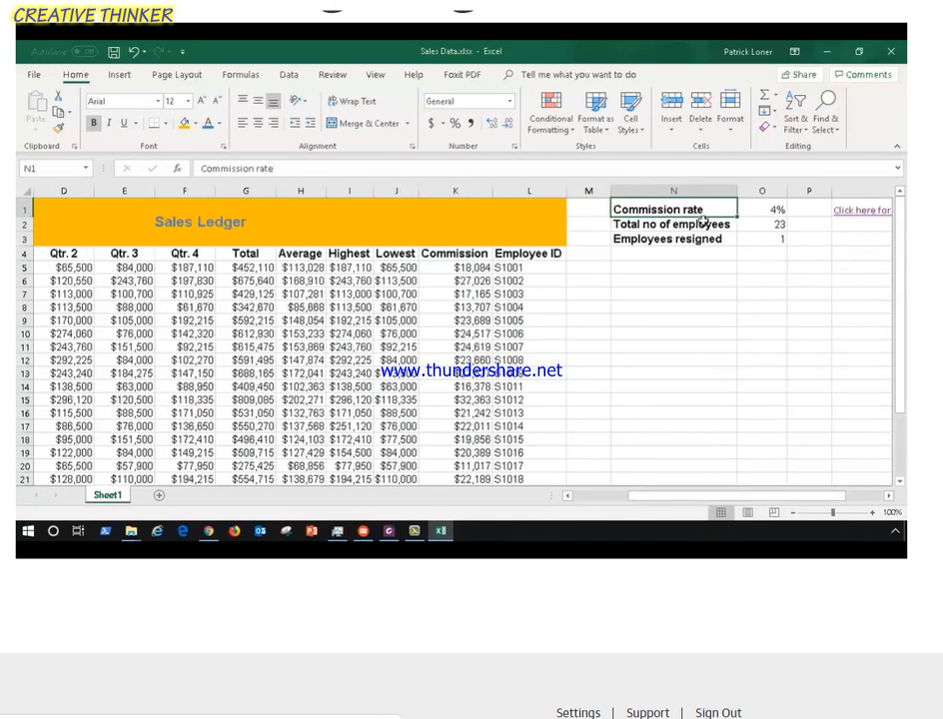
{"action": "left_click_drag", "start_coordinate": [702, 215], "coordinate": [696, 249]}
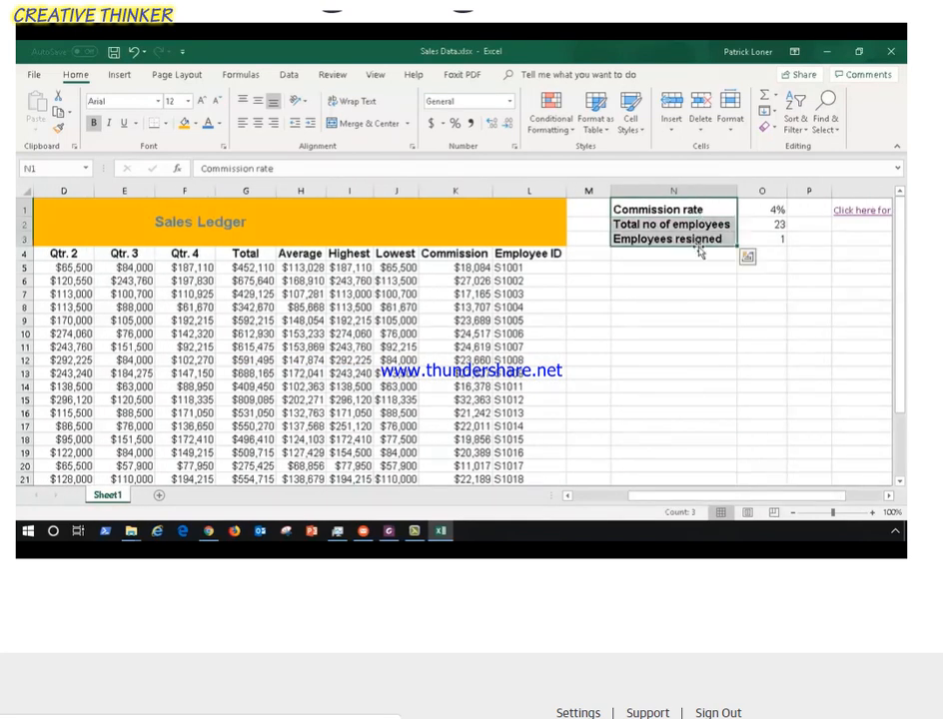
{"action": "left_click", "coordinate": [675, 227]}
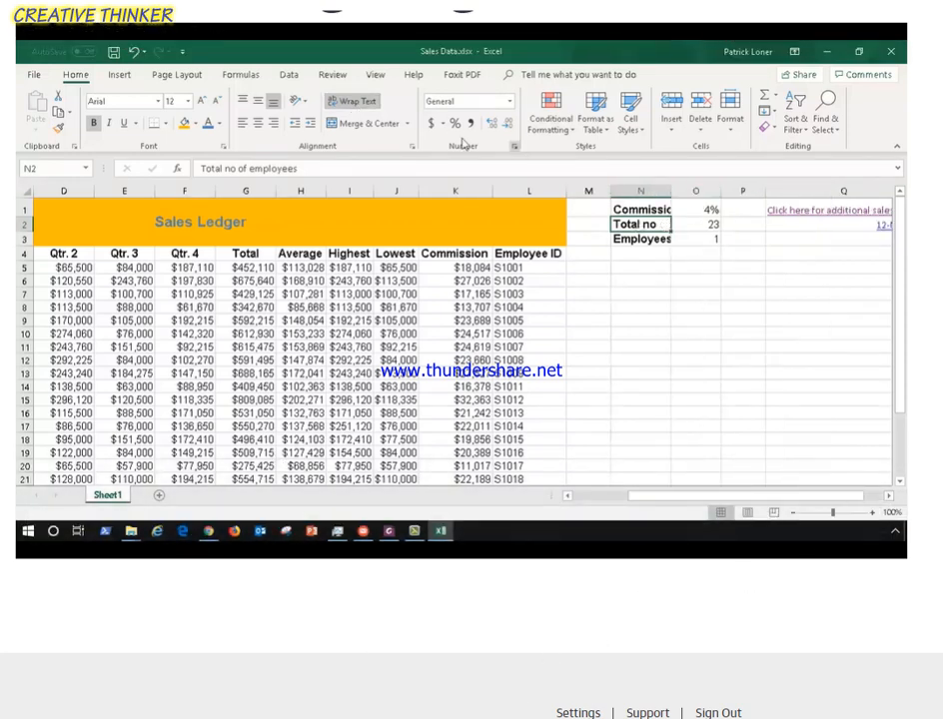
{"action": "scroll", "coordinate": [309, 369], "scroll_direction": "up", "scroll_amount": 1}
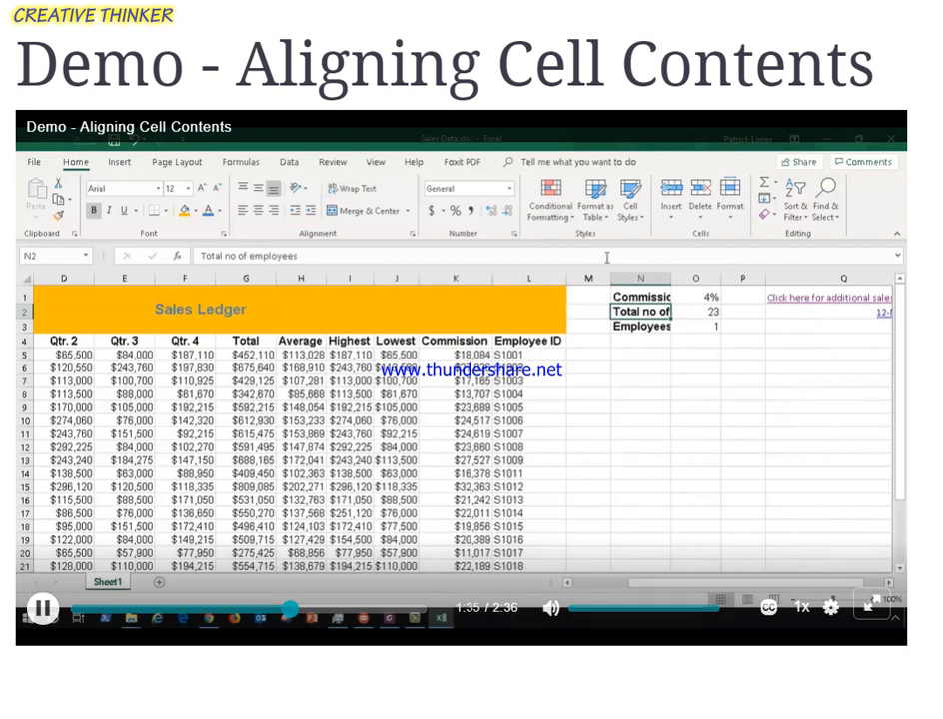